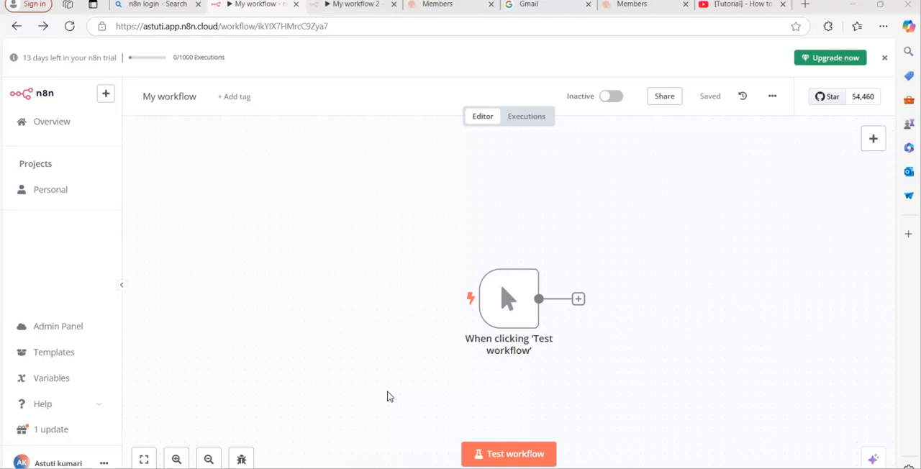
pyautogui.moveTo(473, 302)
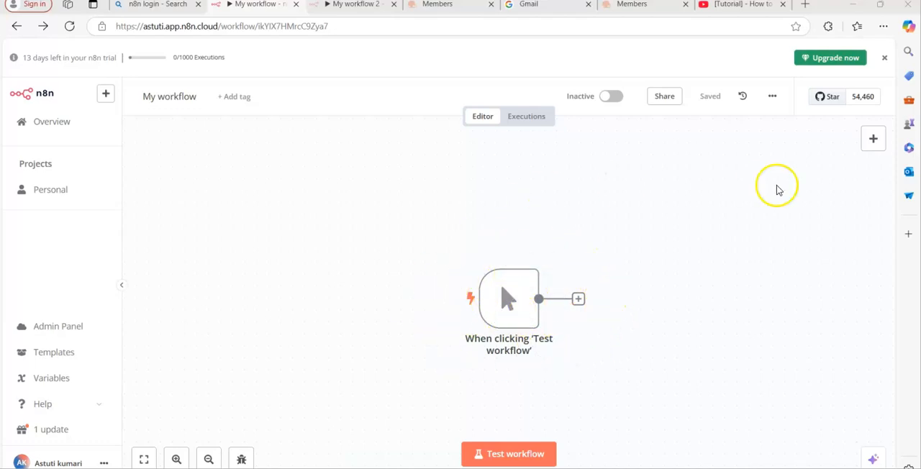
pyautogui.click(873, 140)
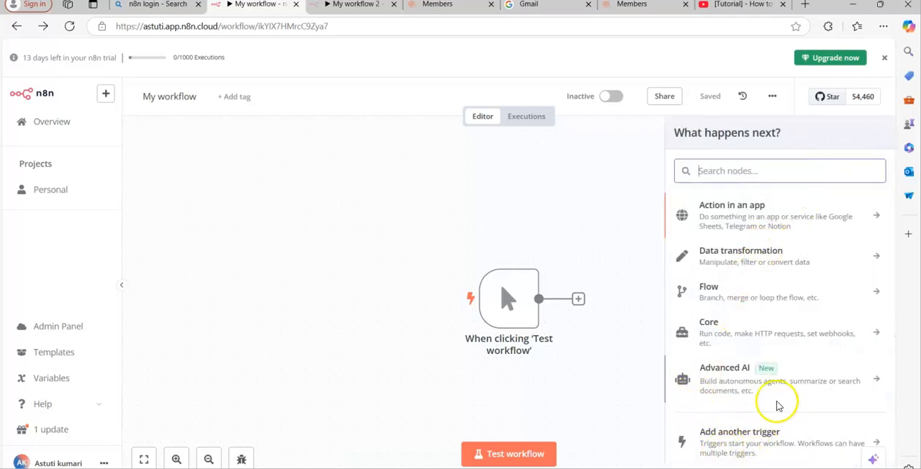
pyautogui.click(625, 212)
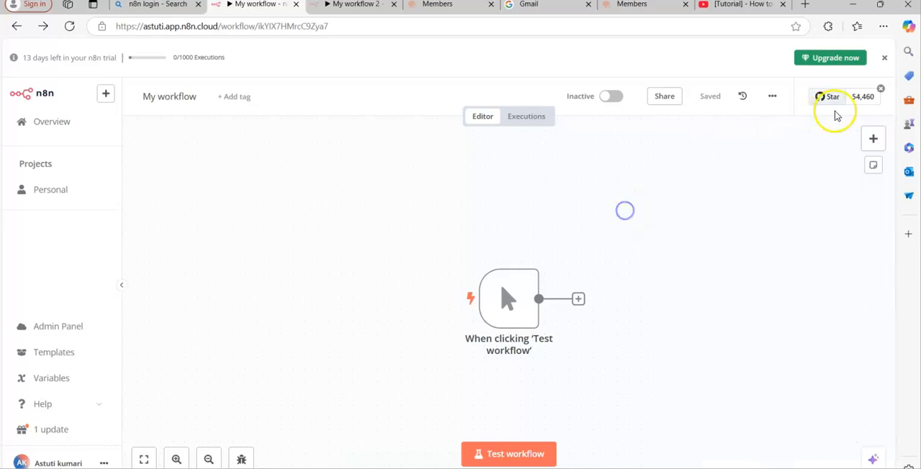
pyautogui.click(869, 138)
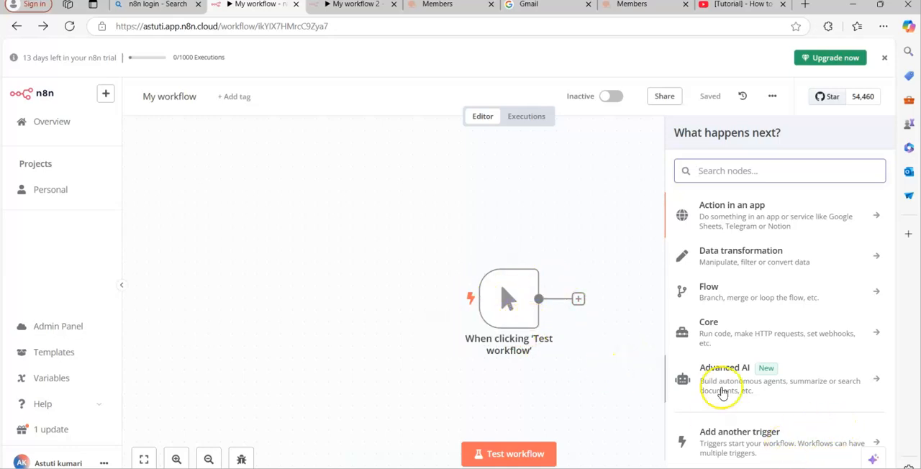
pyautogui.click(791, 449)
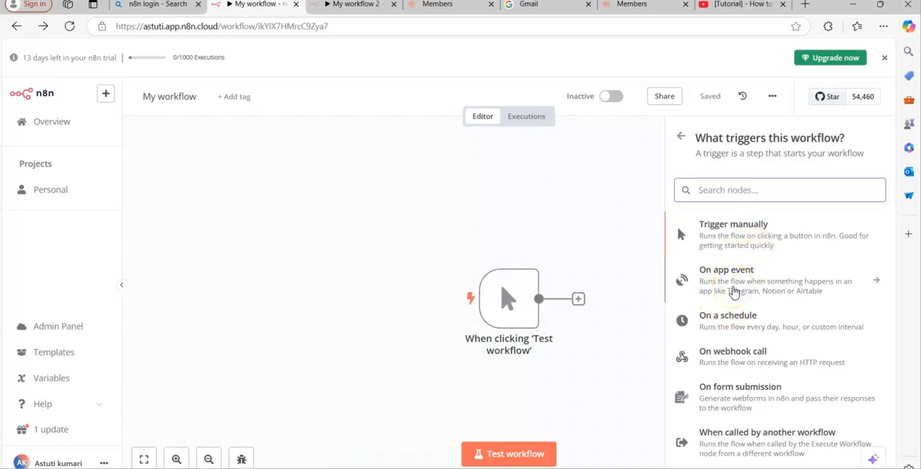
pyautogui.click(895, 364)
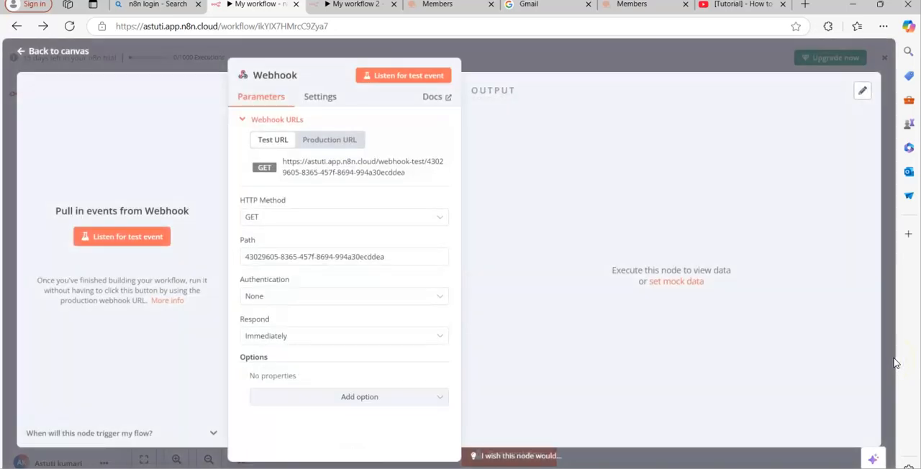
pyautogui.click(604, 63)
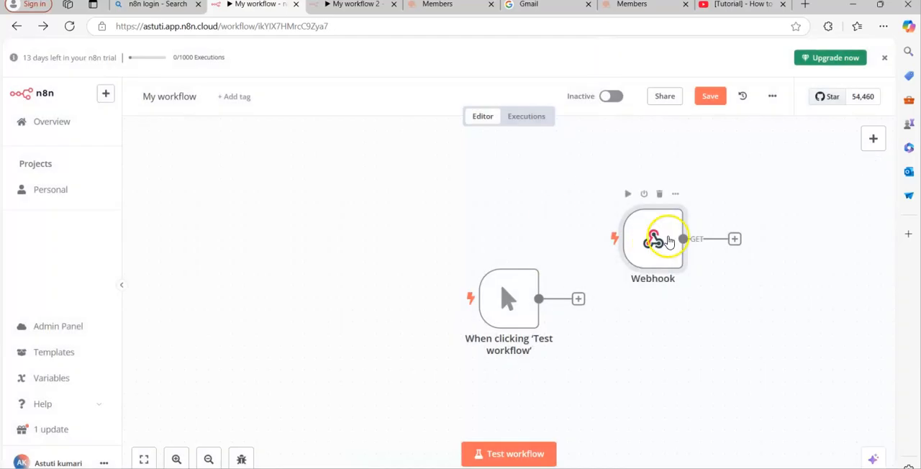
pyautogui.click(659, 193)
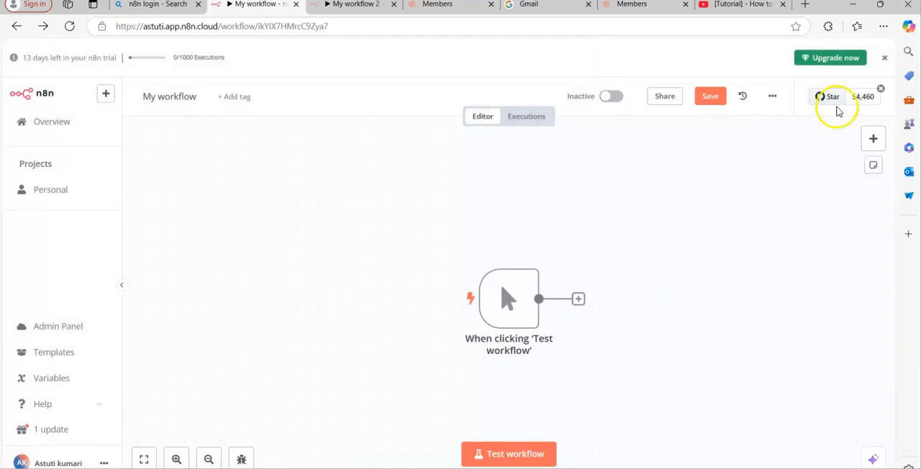
# Add an "On chat message" trigger to the workflow and return to the canvas
pyautogui.click(875, 144)
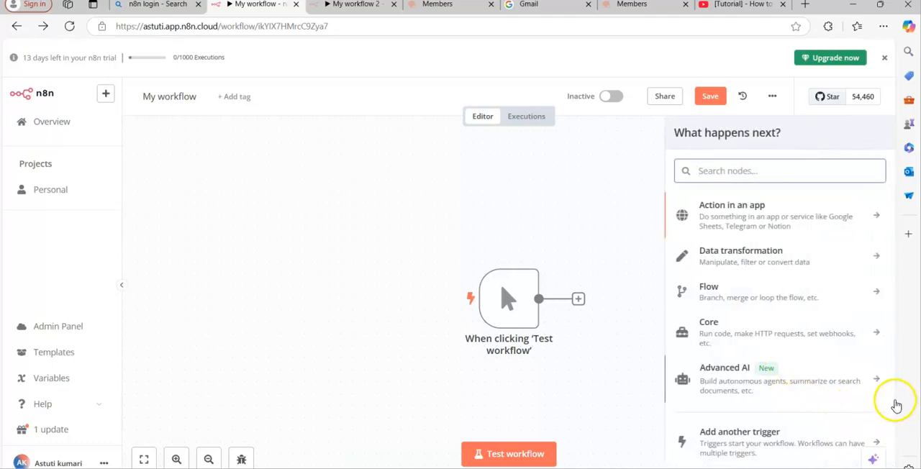
pyautogui.scroll(-1, 830, 429)
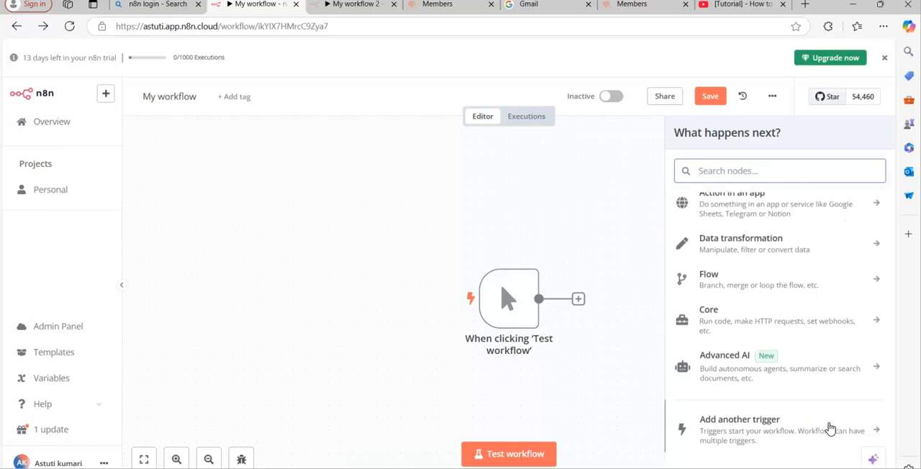
pyautogui.click(796, 424)
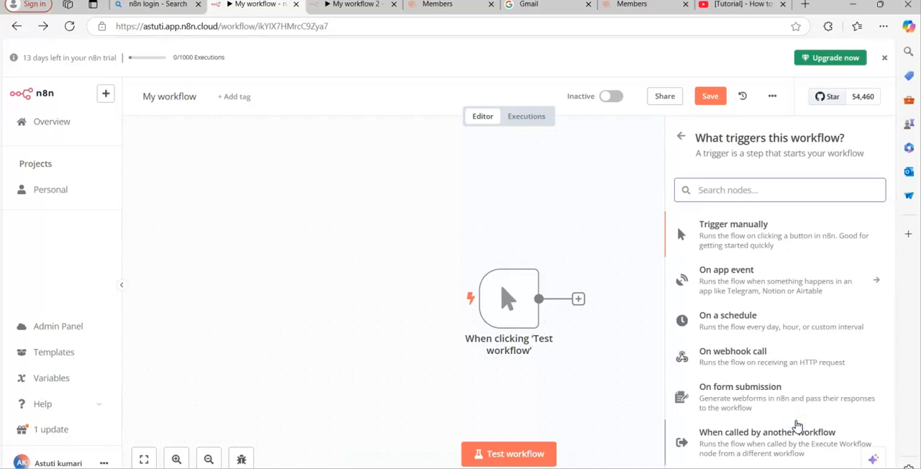
pyautogui.scroll(-3, 796, 425)
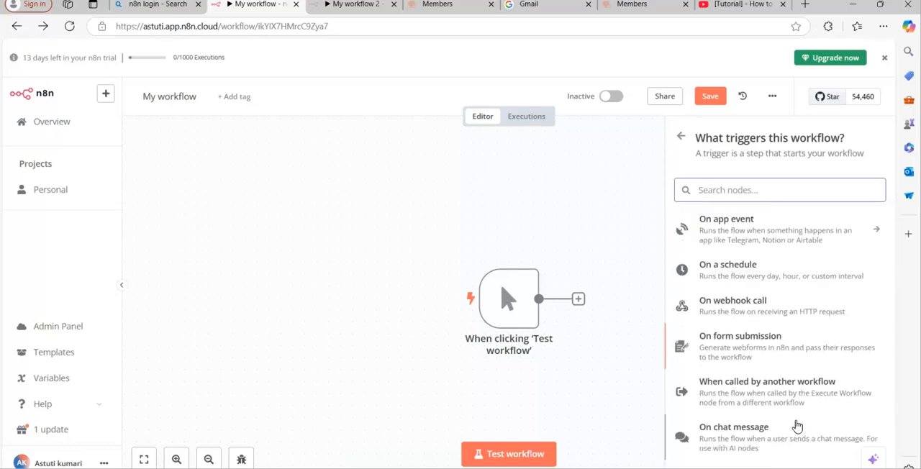
pyautogui.click(748, 381)
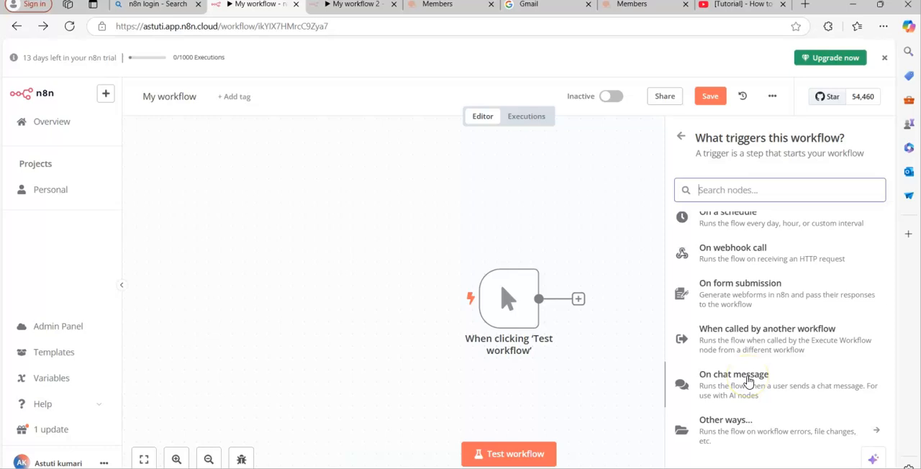
pyautogui.click(749, 381)
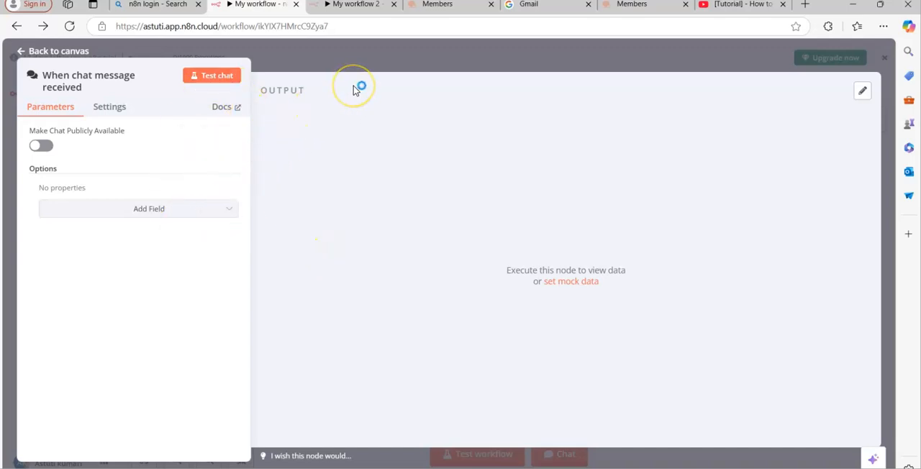
pyautogui.click(390, 63)
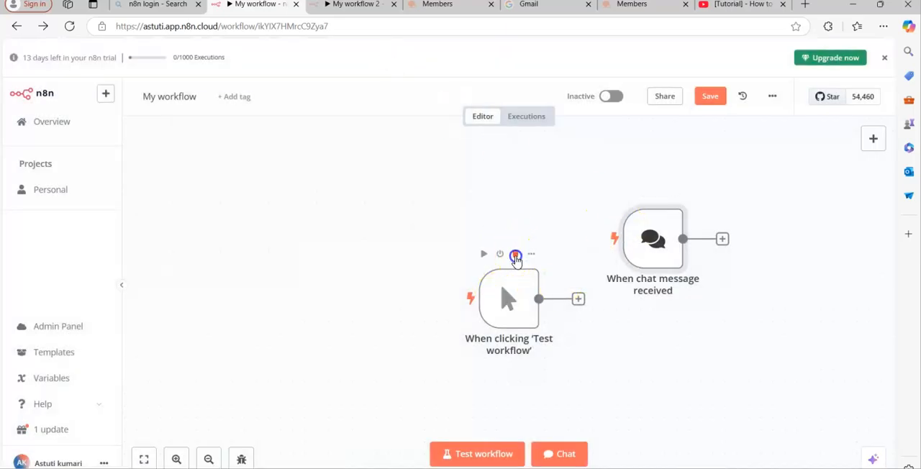
# Delete the manual "When clicking 'Test workflow'" trigger and move the chat trigger to the left side of the canvas
pyautogui.click(516, 257)
pyautogui.moveTo(660, 247); pyautogui.dragTo(239, 257)
pyautogui.click(435, 225)
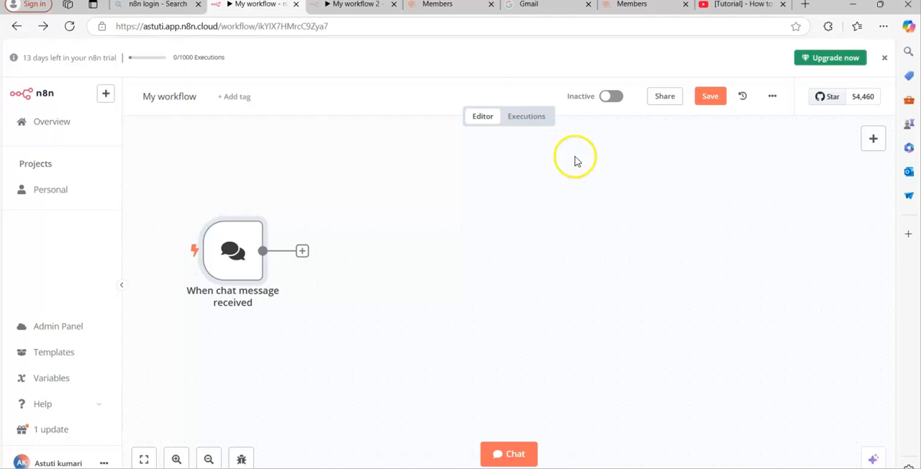
# Add an AI Agent node from the Advanced AI nodes after the chat trigger, keeping its default parameters
pyautogui.click(873, 137)
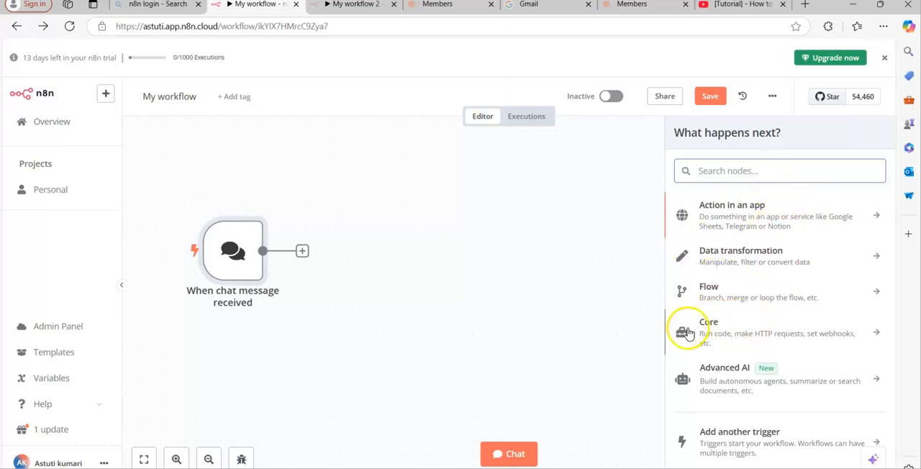
pyautogui.click(791, 381)
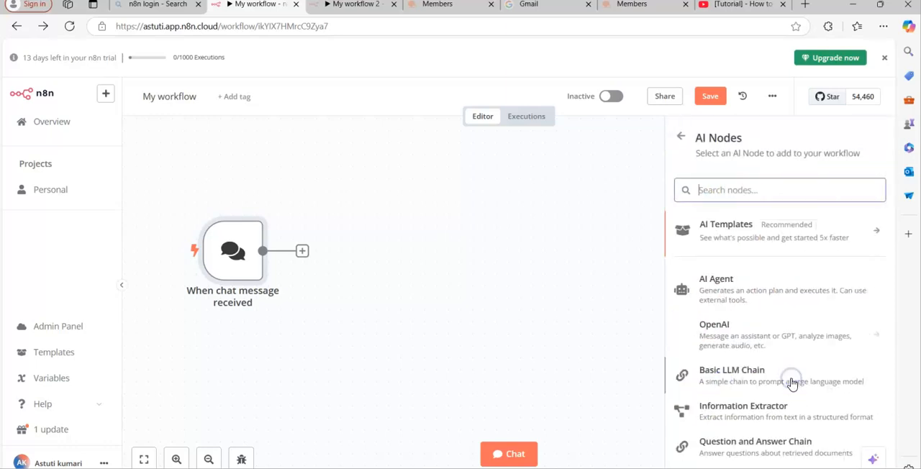
pyautogui.click(748, 301)
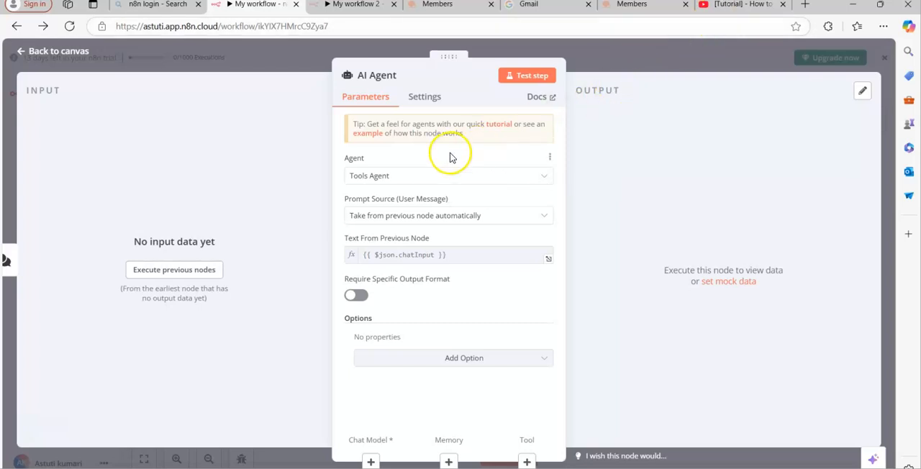
pyautogui.click(632, 49)
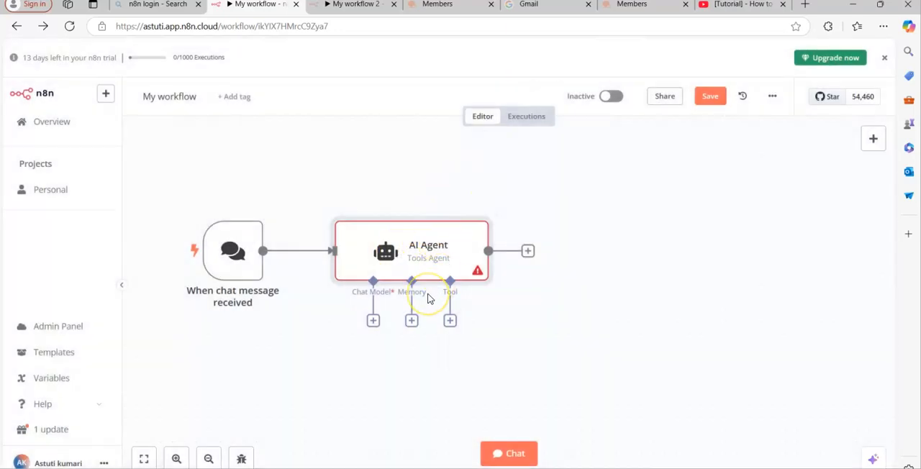
# Try attaching an OpenAI Chat Model with the existing OpenAi account credential to the AI Agent, and remove the node
pyautogui.click(373, 321)
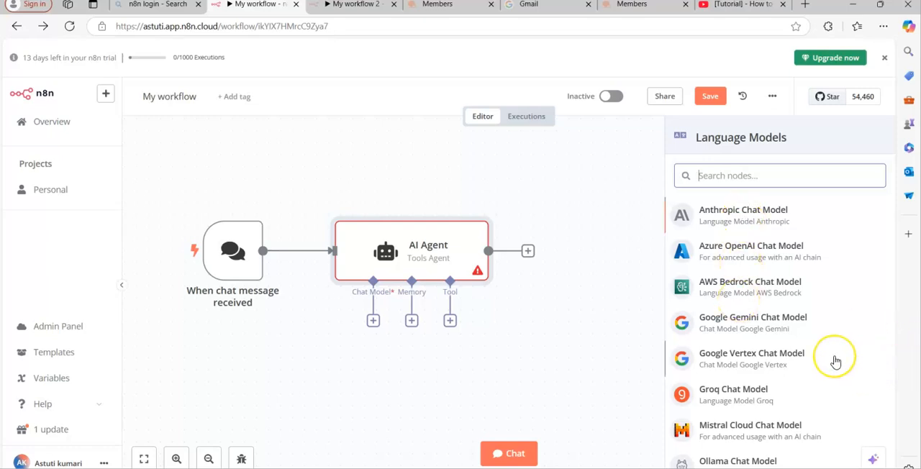
pyautogui.scroll(-2, 835, 361)
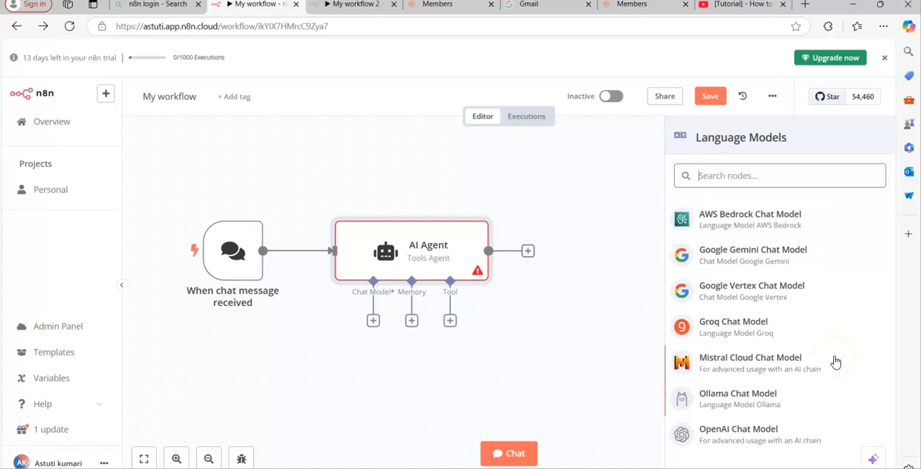
pyautogui.click(766, 433)
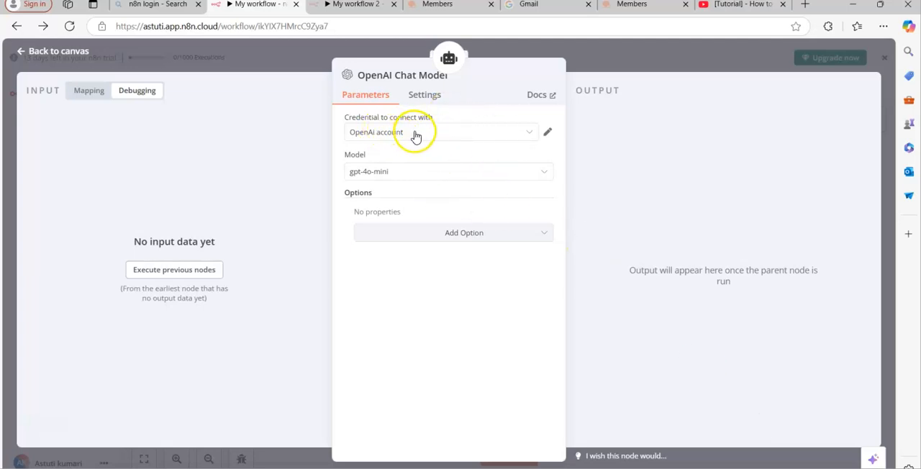
pyautogui.click(428, 98)
pyautogui.click(366, 101)
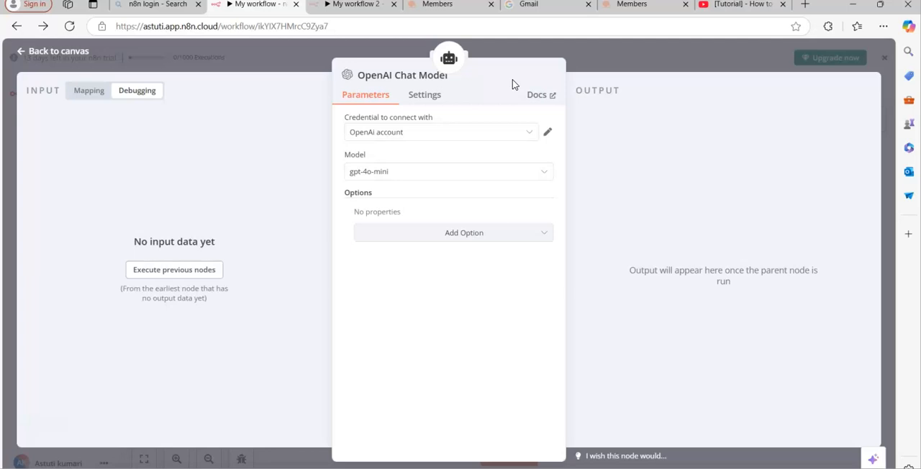
pyautogui.click(530, 133)
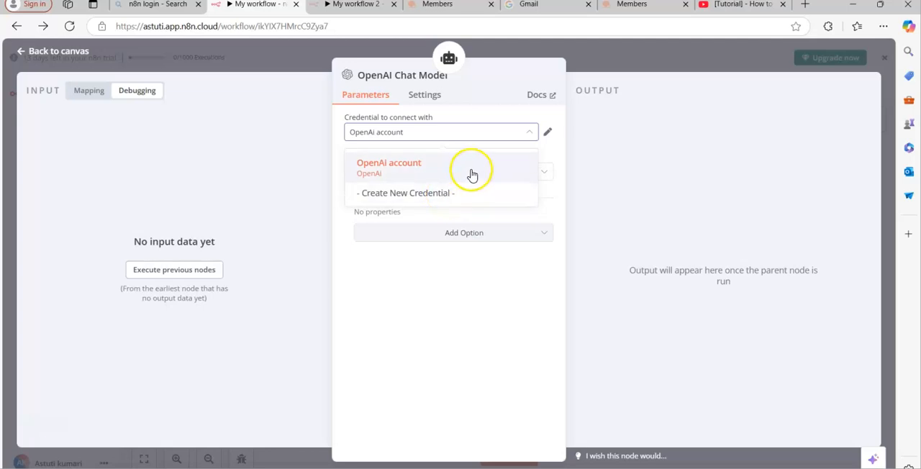
pyautogui.click(608, 56)
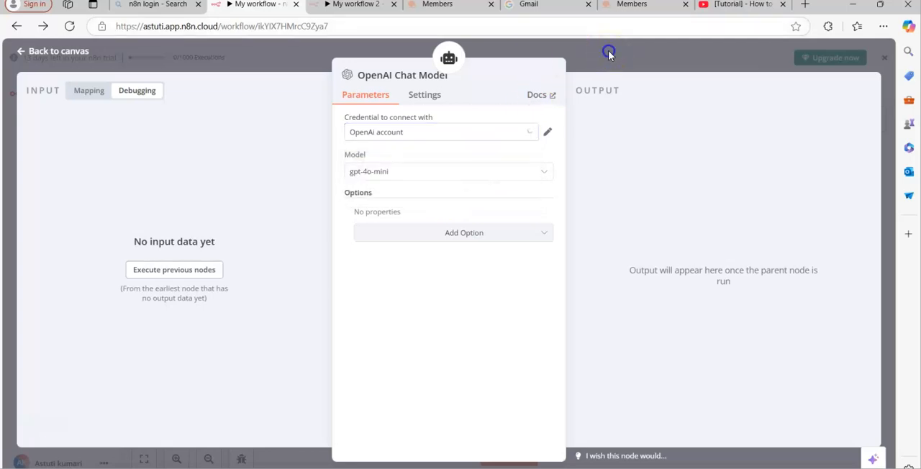
pyautogui.click(608, 55)
pyautogui.moveTo(371, 390)
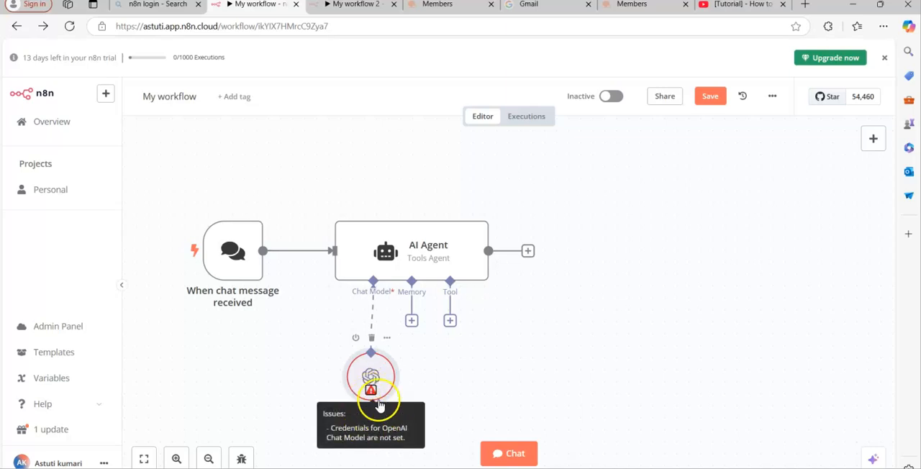
pyautogui.click(372, 337)
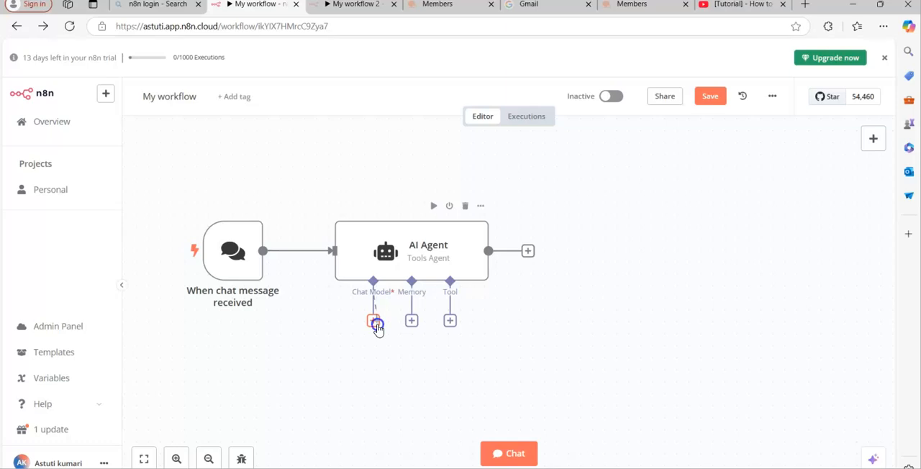
# Try adding the OpenAI Chat Model to the AI Agent once more, check its issue indicator, and delete it
pyautogui.click(376, 326)
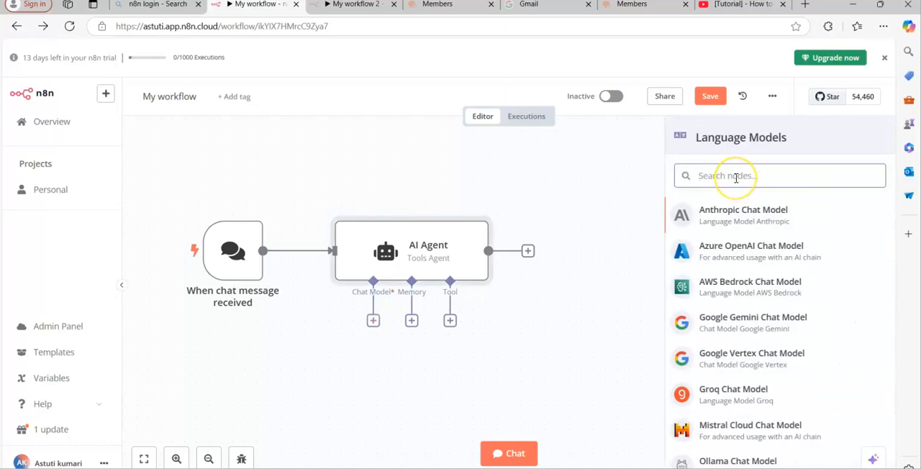
pyautogui.write('ope')
pyautogui.click(734, 211)
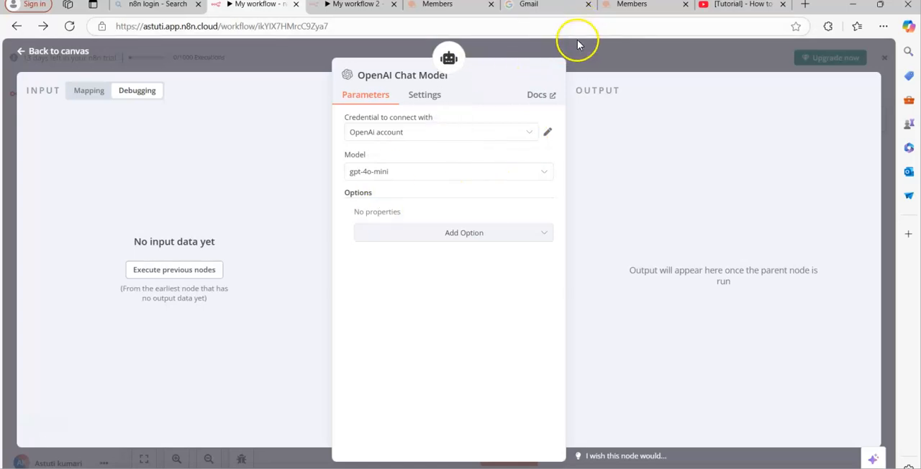
pyautogui.press('Escape')
pyautogui.click(371, 375)
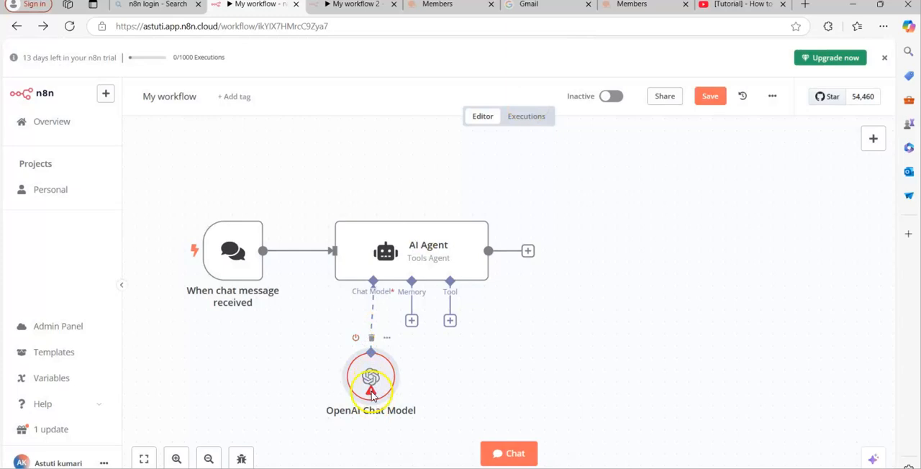
pyautogui.moveTo(370, 392)
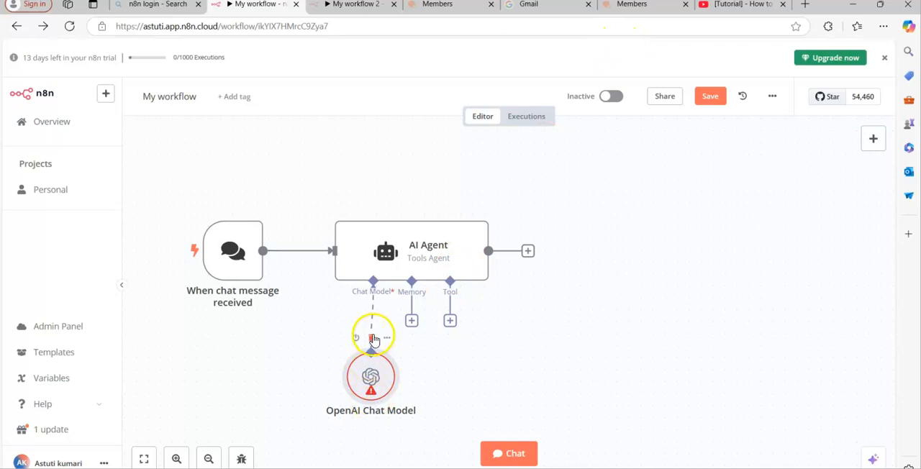
pyautogui.click(373, 336)
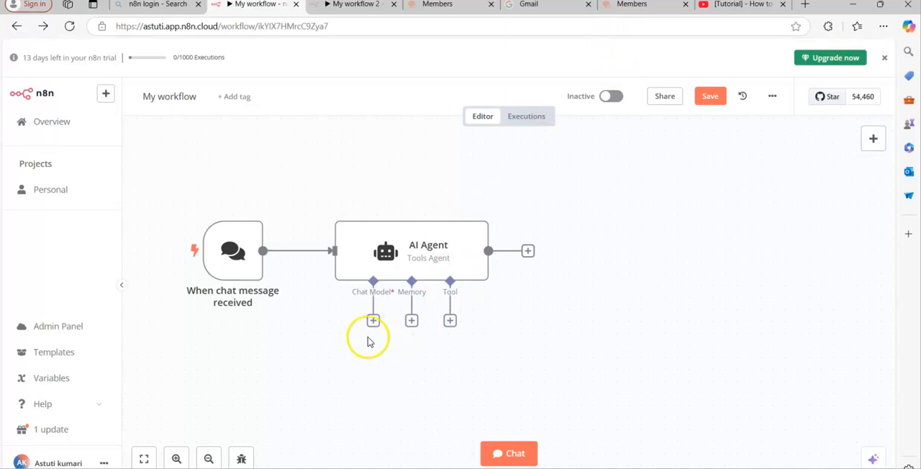
# Attach an OpenAI Chat Model to the AI Agent, using the OpenAi account credential and the gpt-4o model
pyautogui.click(373, 322)
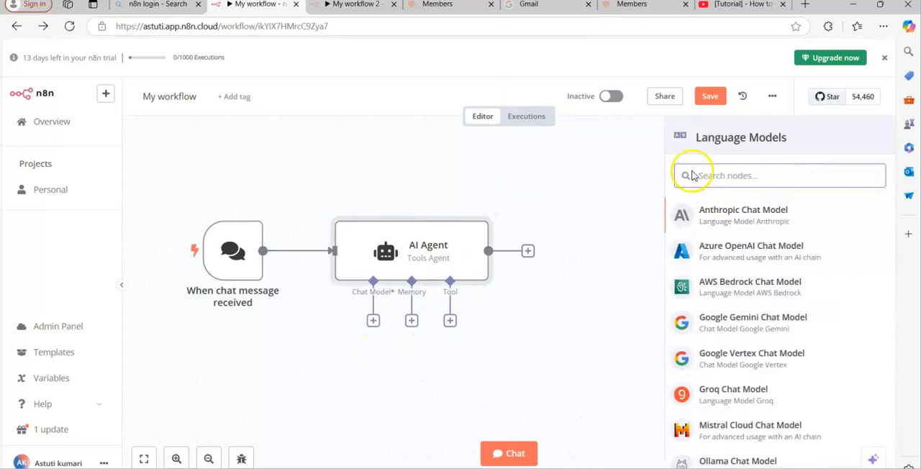
pyautogui.write('op')
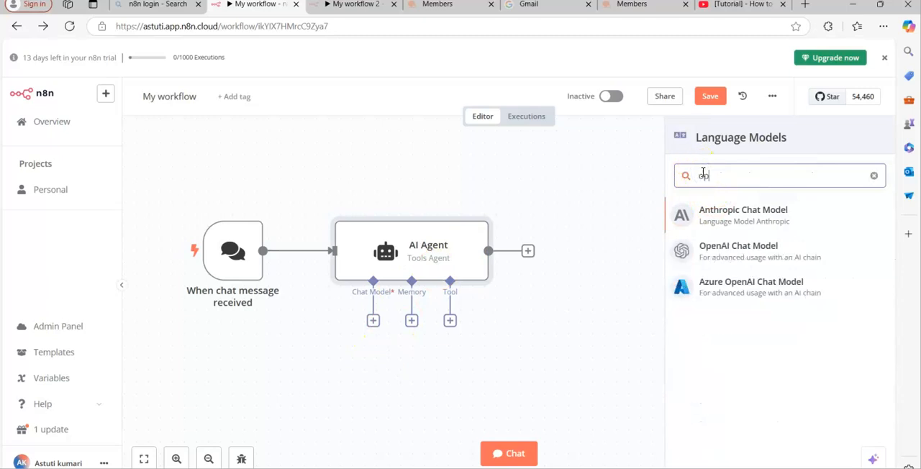
pyautogui.click(755, 249)
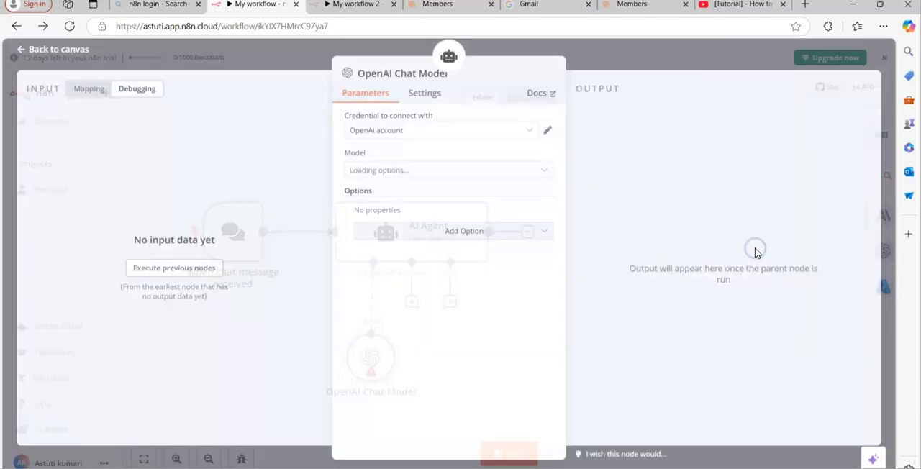
pyautogui.click(494, 133)
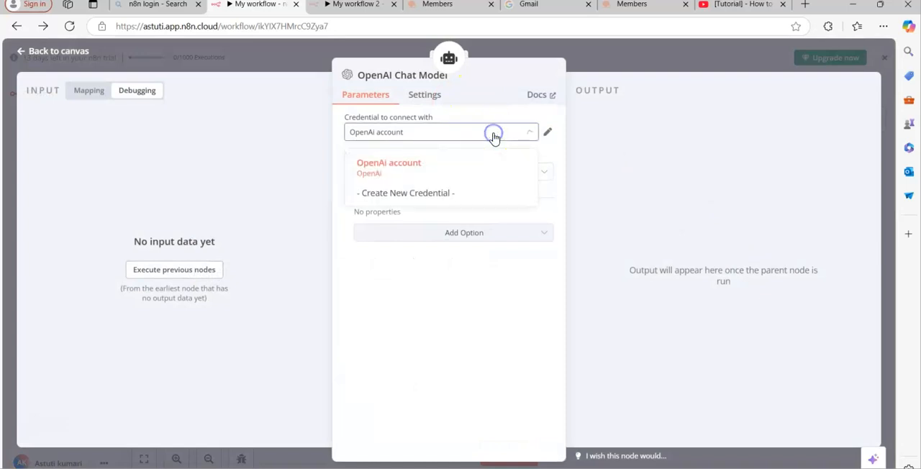
pyautogui.click(429, 177)
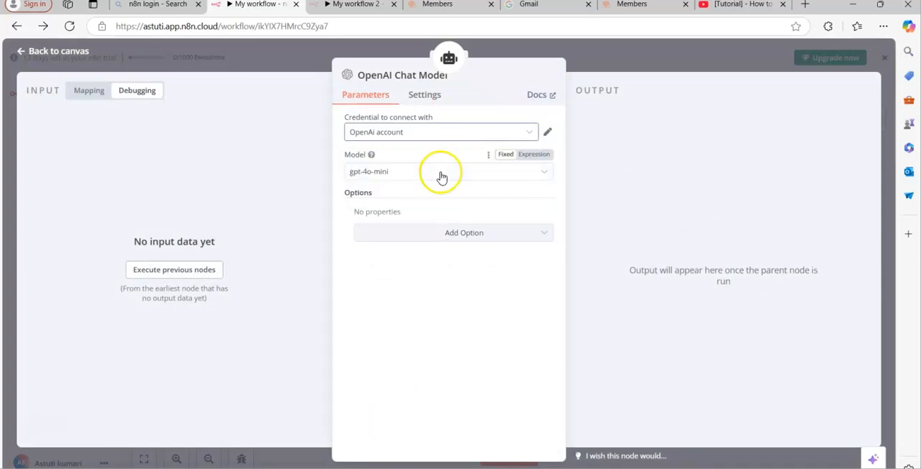
pyautogui.click(444, 173)
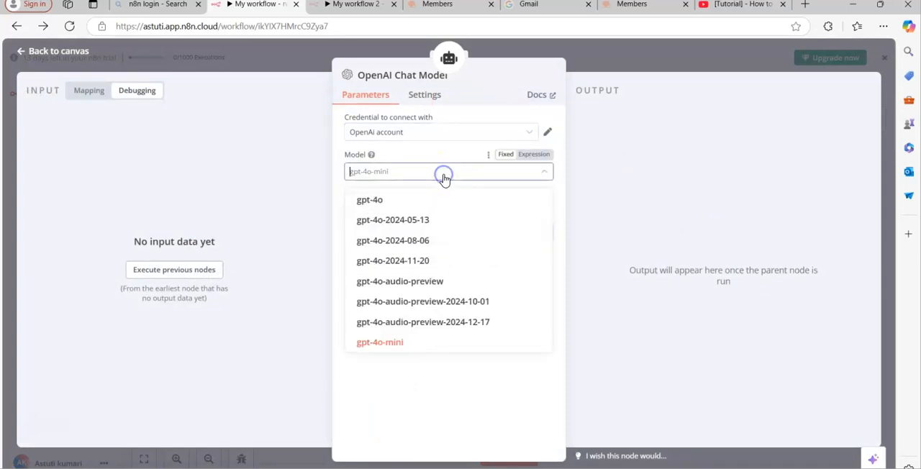
pyautogui.click(396, 207)
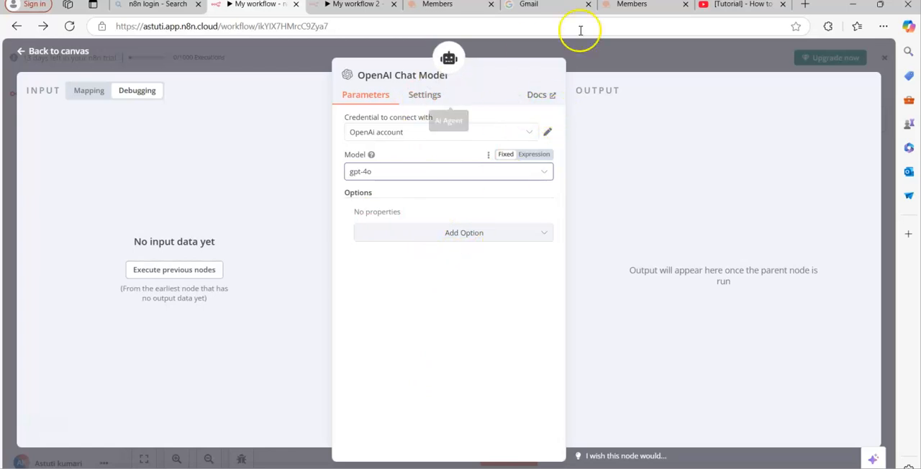
pyautogui.click(611, 45)
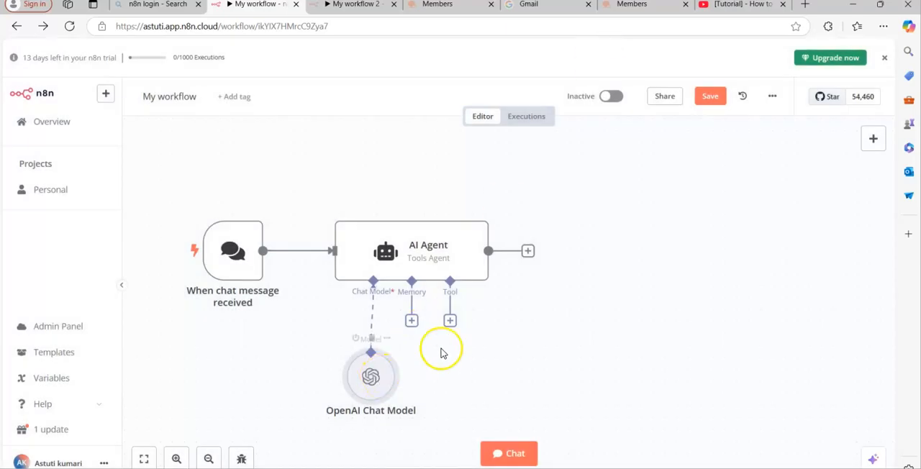
# Attach a Window Buffer Memory node to the AI Agent's memory connector, keeping its default parameters
pyautogui.click(411, 321)
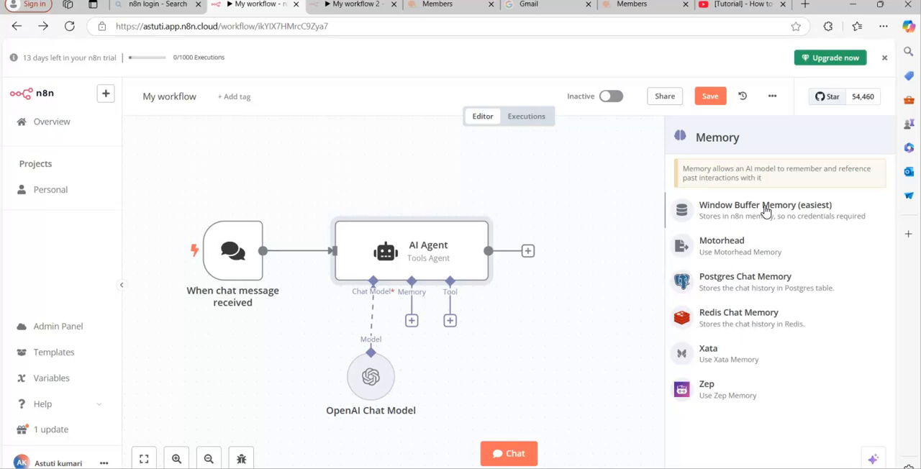
pyautogui.click(765, 207)
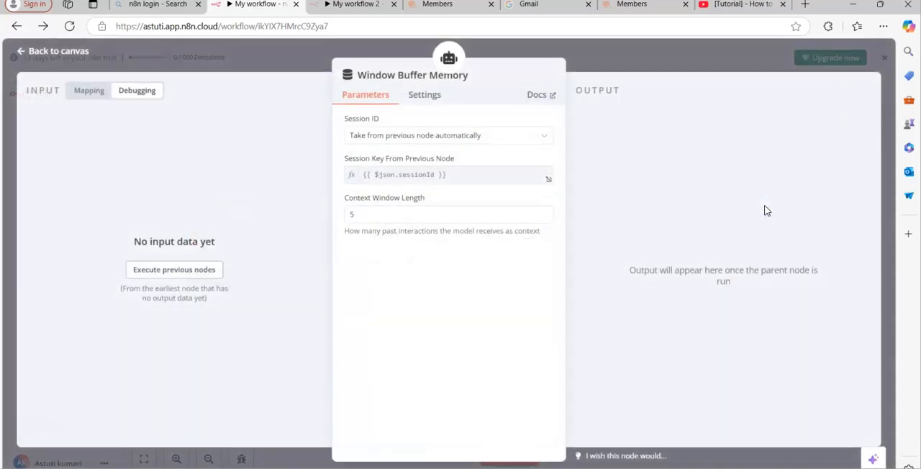
pyautogui.click(619, 52)
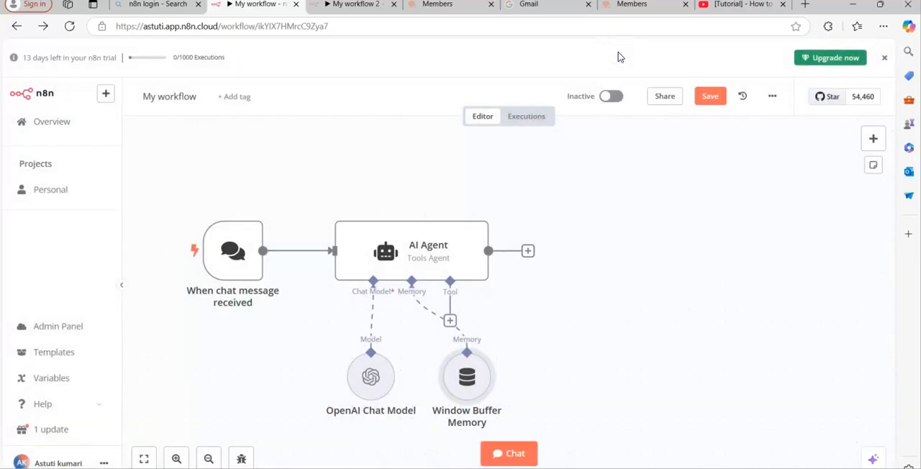
# Attach the Calculator tool to the AI Agent's tool connector
pyautogui.click(450, 321)
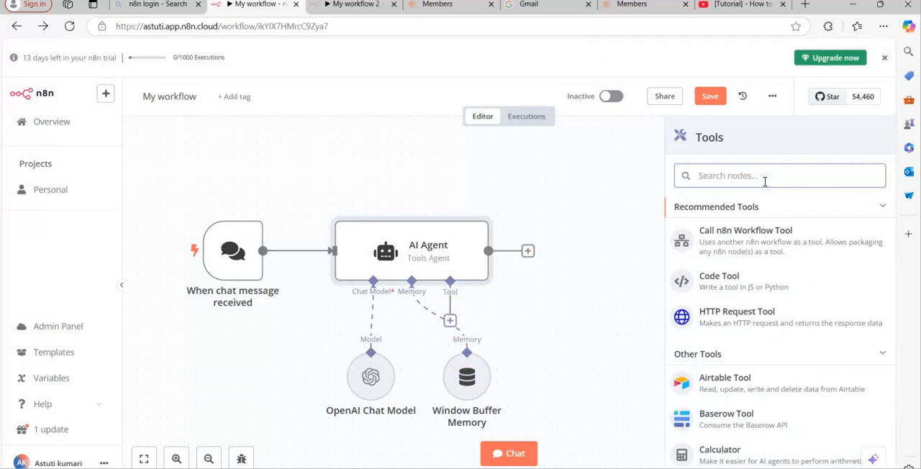
pyautogui.click(725, 450)
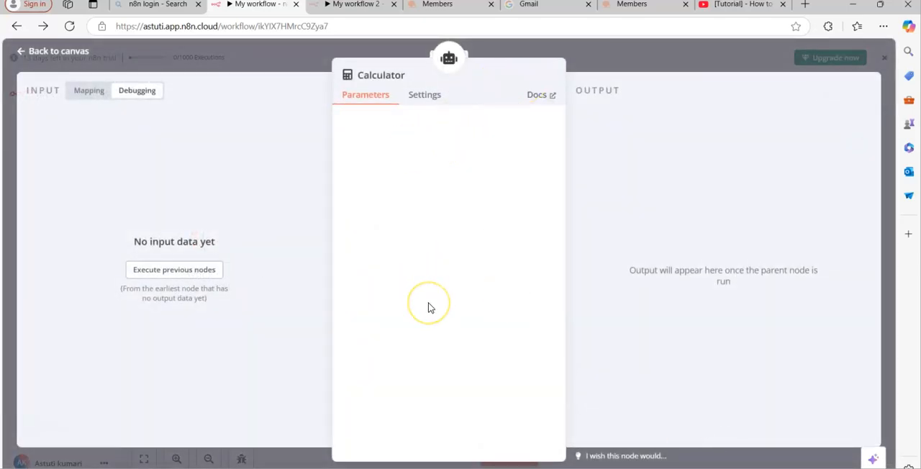
pyautogui.click(630, 50)
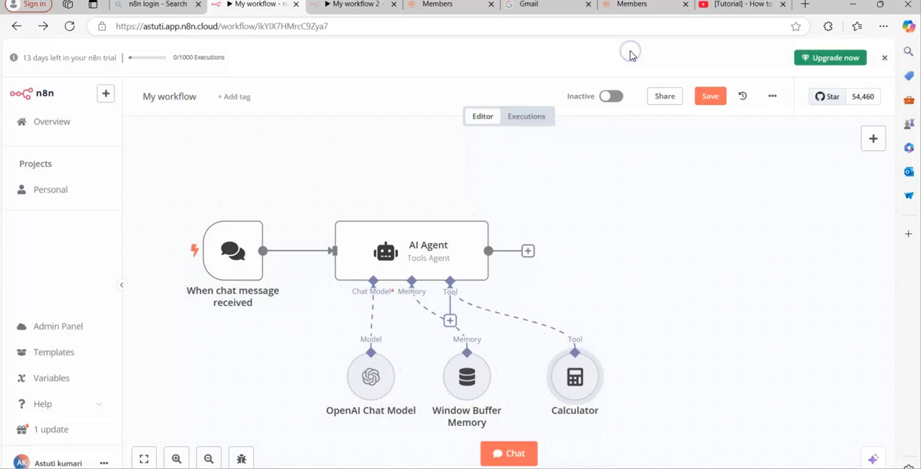
# Add the Wikipedia tool to the AI Agent as a second tool
pyautogui.moveTo(446, 327)
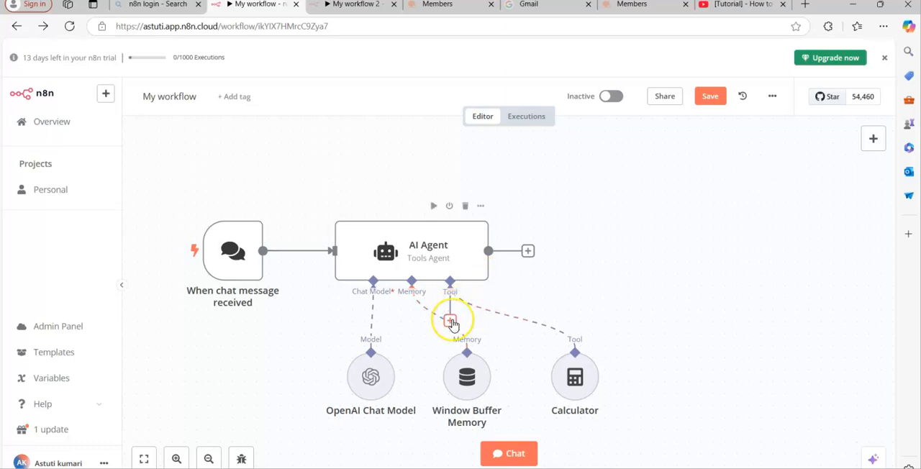
pyautogui.click(451, 321)
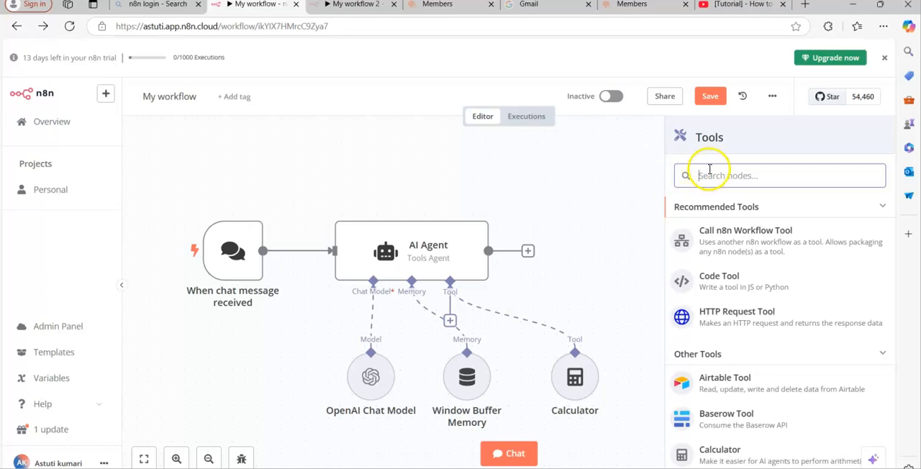
pyautogui.write('wiki')
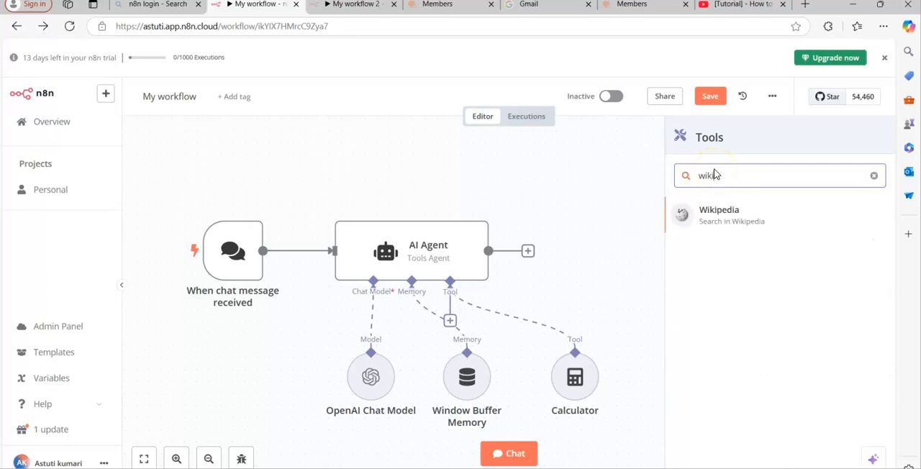
pyautogui.click(723, 219)
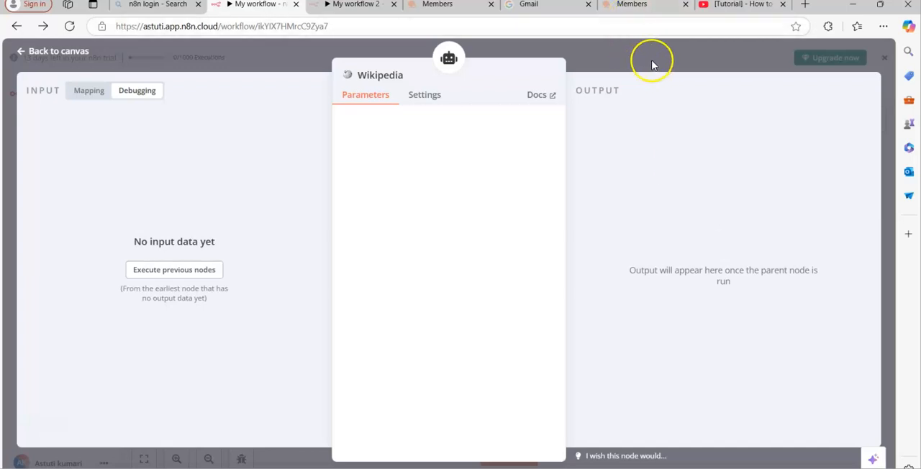
pyautogui.click(652, 66)
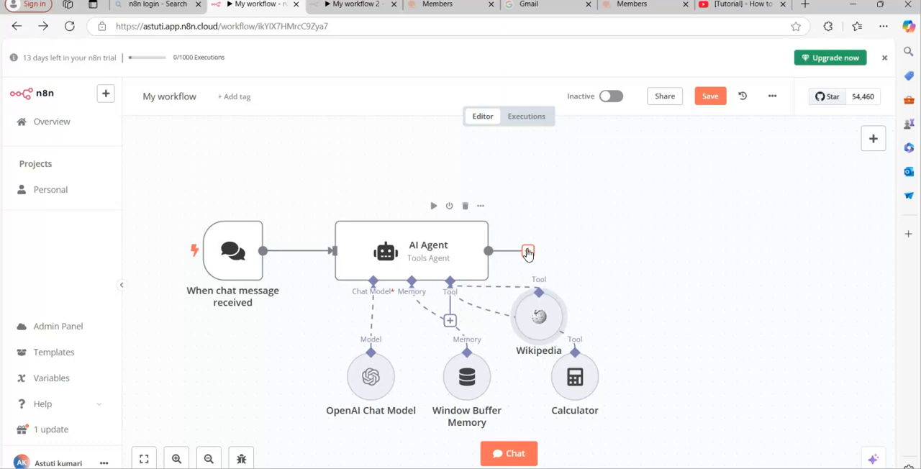
pyautogui.click(705, 347)
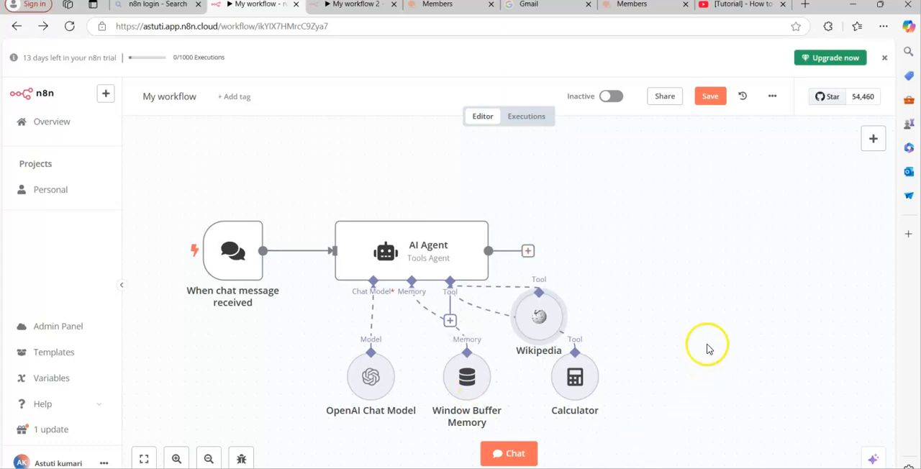
pyautogui.click(575, 375)
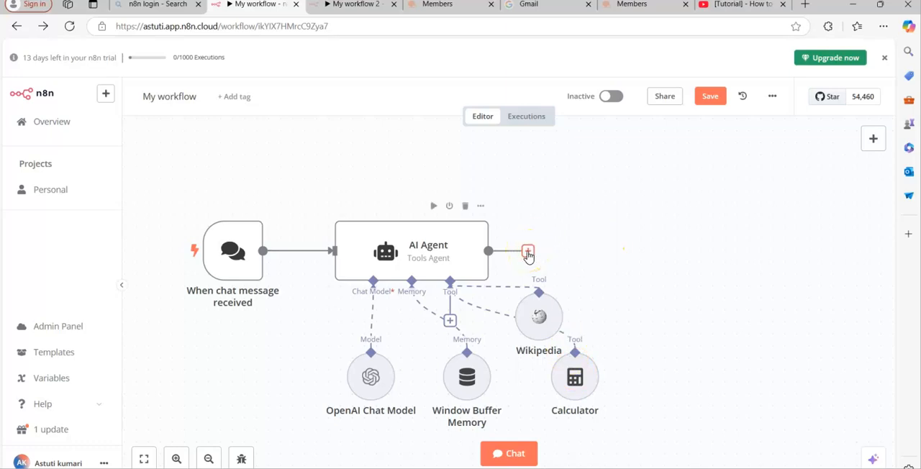
pyautogui.click(874, 140)
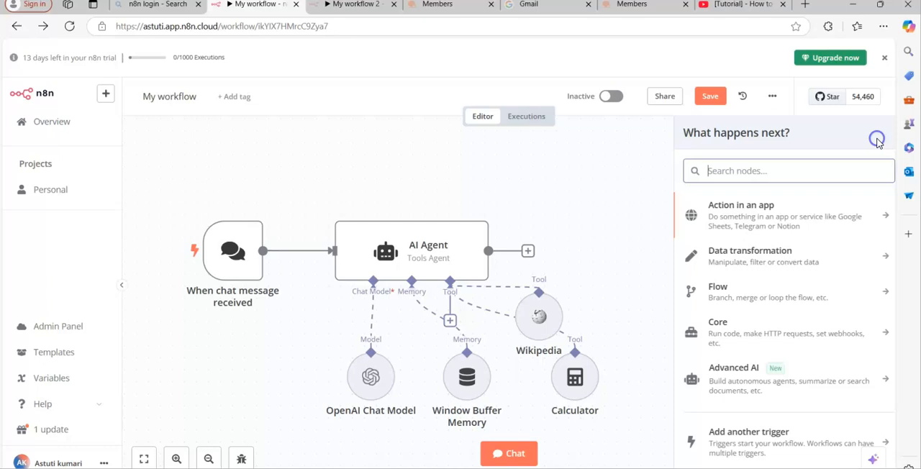
pyautogui.click(759, 254)
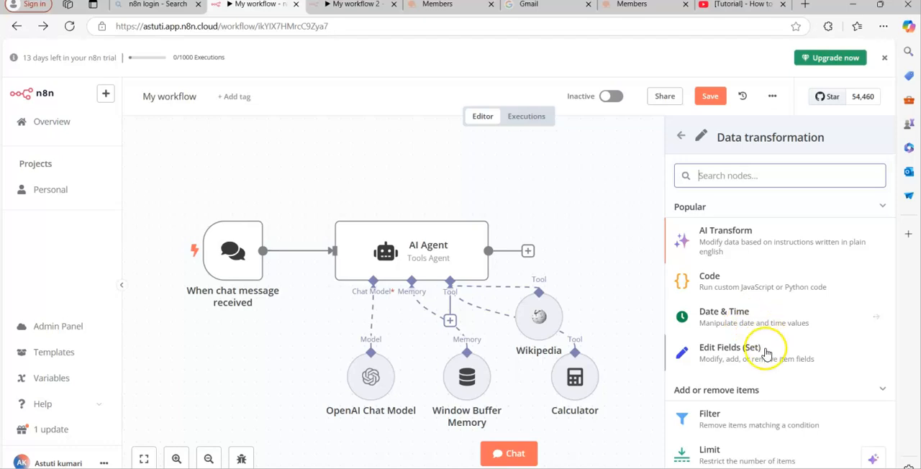
pyautogui.click(613, 236)
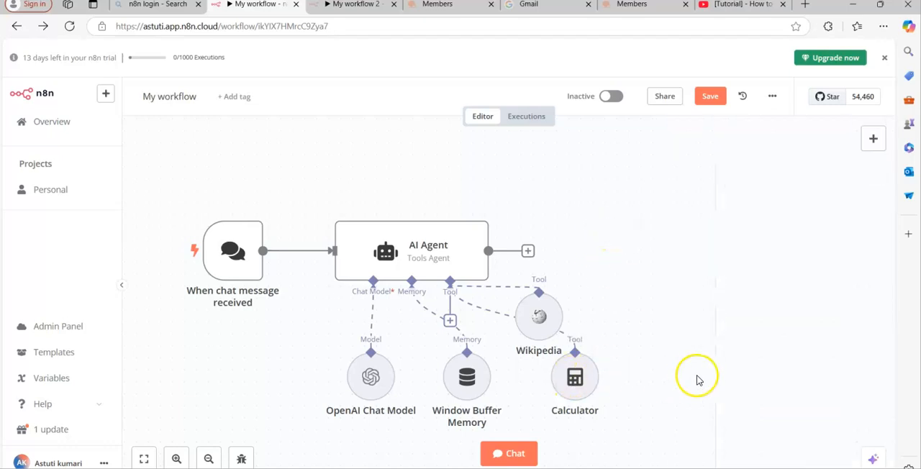
pyautogui.click(656, 400)
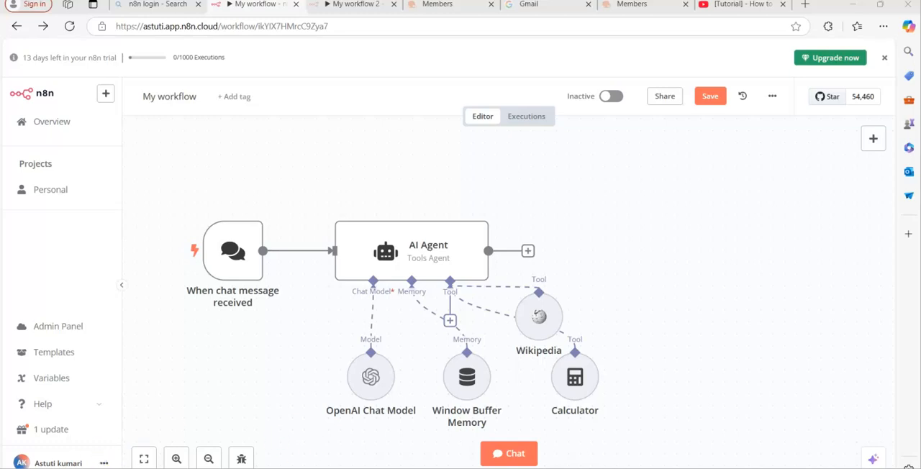
# Test the agent by sending the chat message "what is the capital of india?", and hide the chat
pyautogui.click(510, 454)
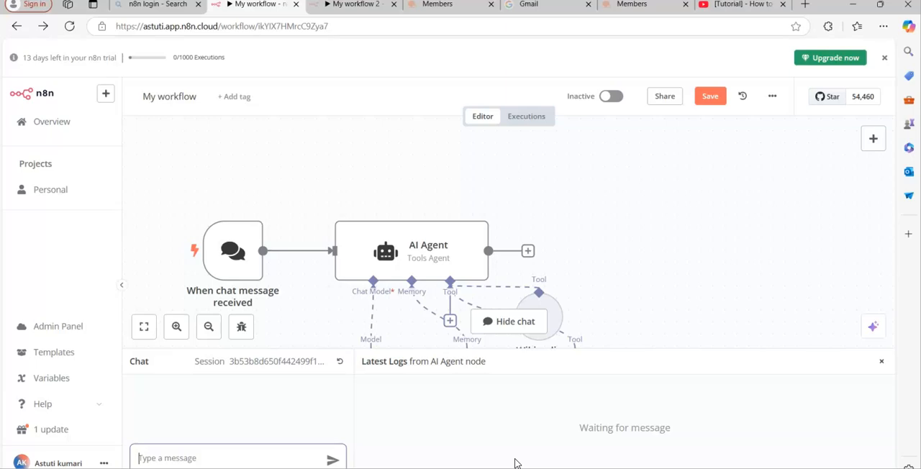
pyautogui.click(231, 458)
pyautogui.write('what is the capital of india')
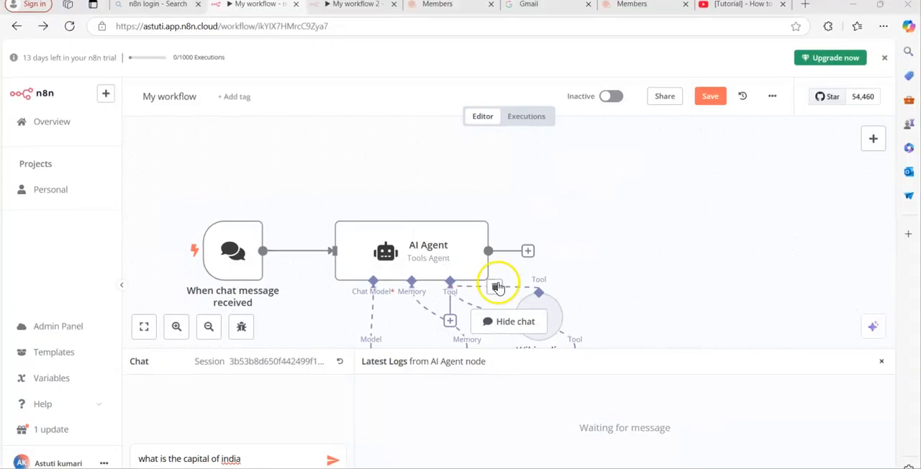
pyautogui.click(265, 464)
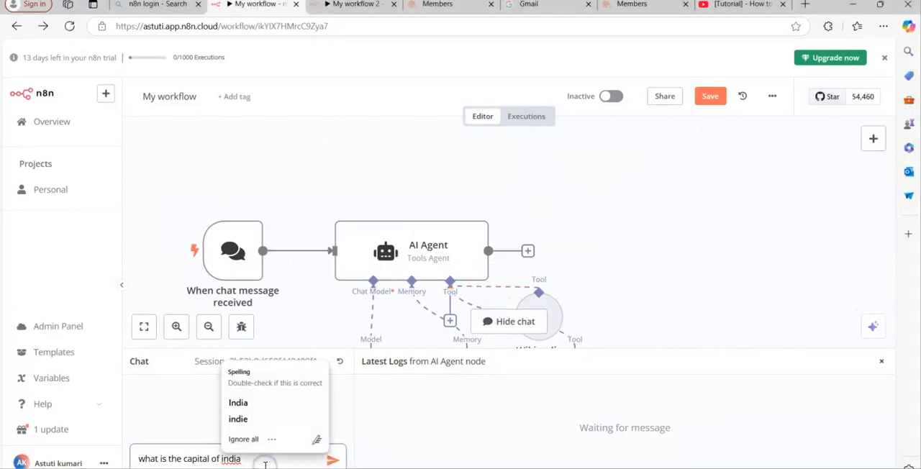
pyautogui.write('?')
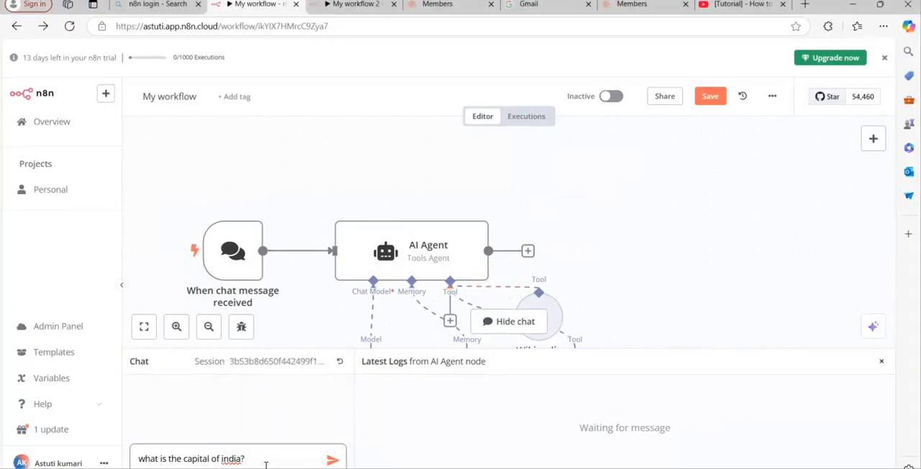
pyautogui.click(333, 461)
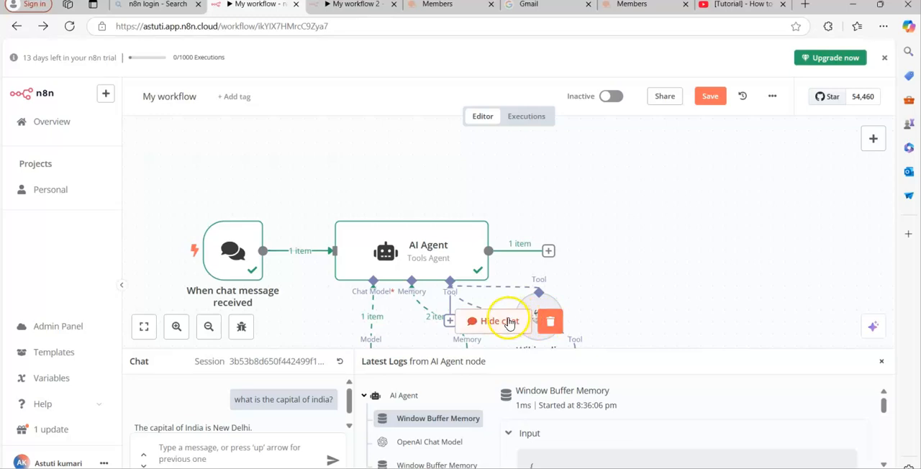
pyautogui.click(502, 321)
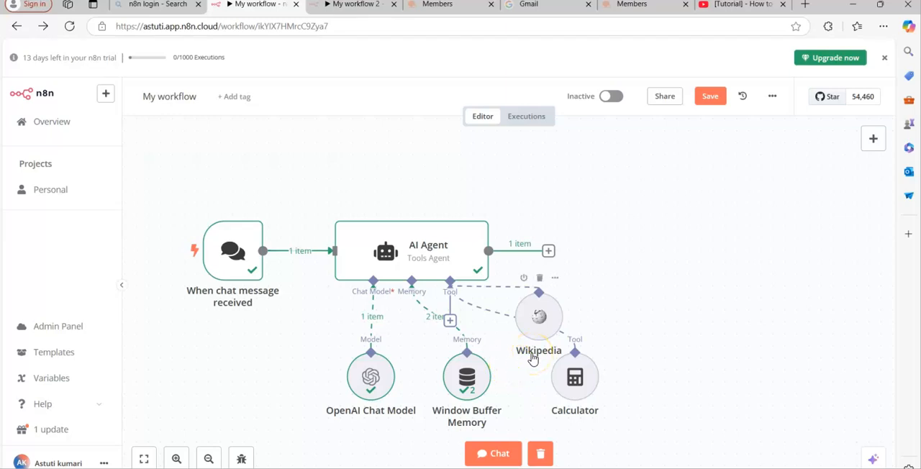
# Reopen the chat, send the message "what is 23*24?" to test the Calculator tool, and hide the chat
pyautogui.click(495, 453)
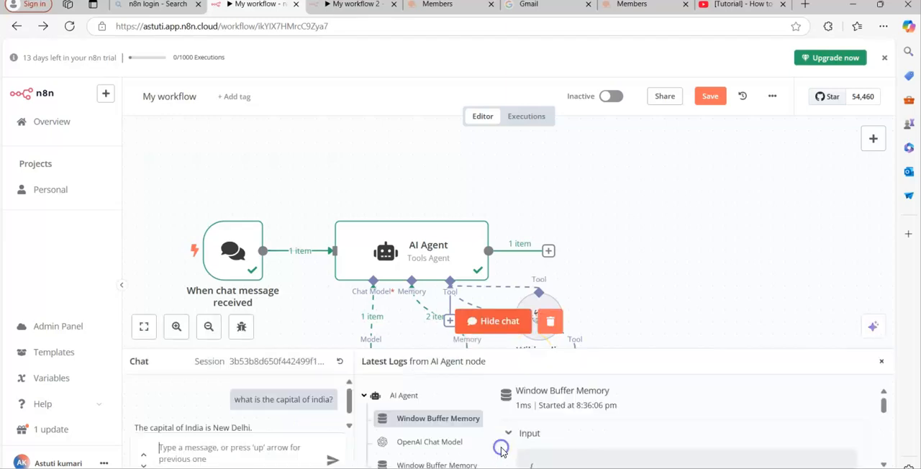
pyautogui.click(246, 454)
pyautogui.write('wht')
pyautogui.write('t is 238')
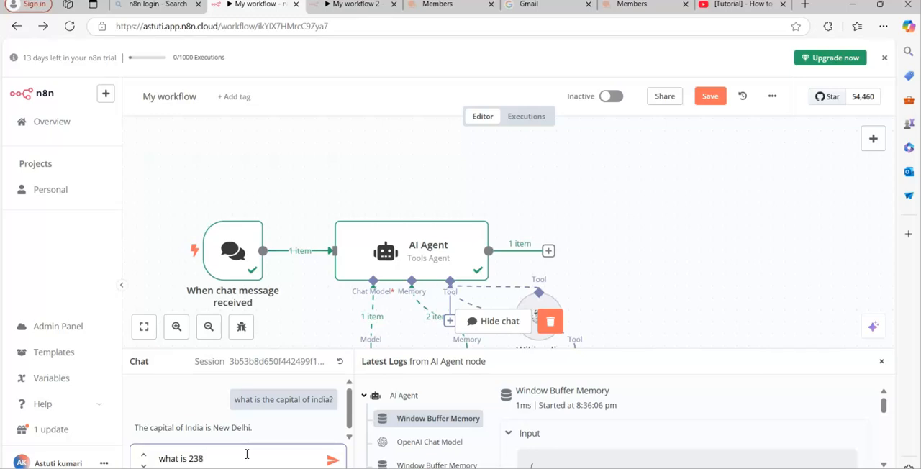
pyautogui.press('BackSpace')
pyautogui.write('*24?')
pyautogui.press('Return')
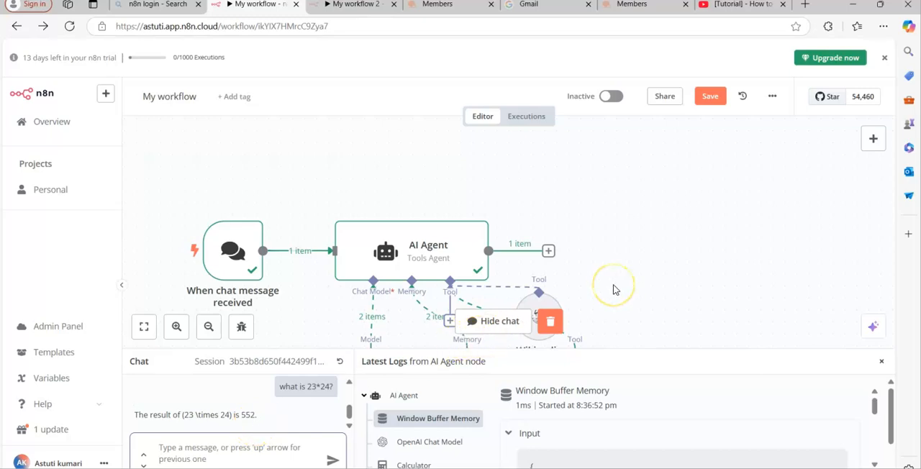
pyautogui.click(507, 321)
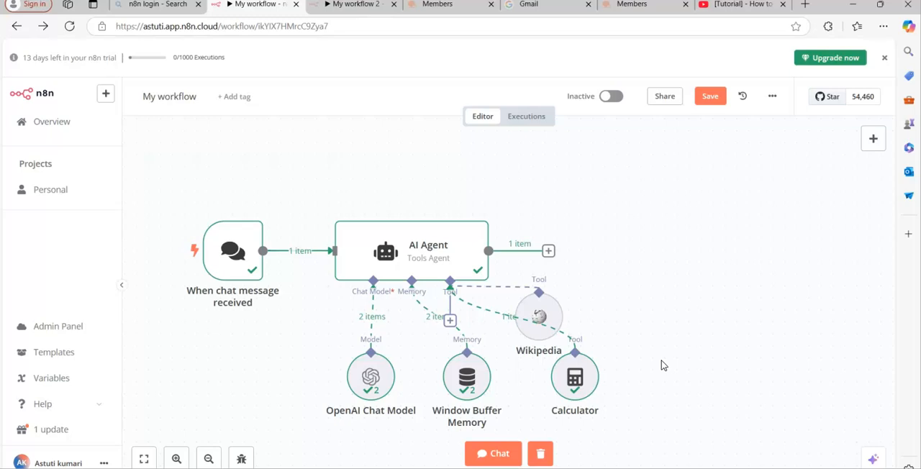
# Reopen the chat, send the message "what is tallest building in the world?" to test the Wikipedia tool, and hide the chat
pyautogui.click(500, 453)
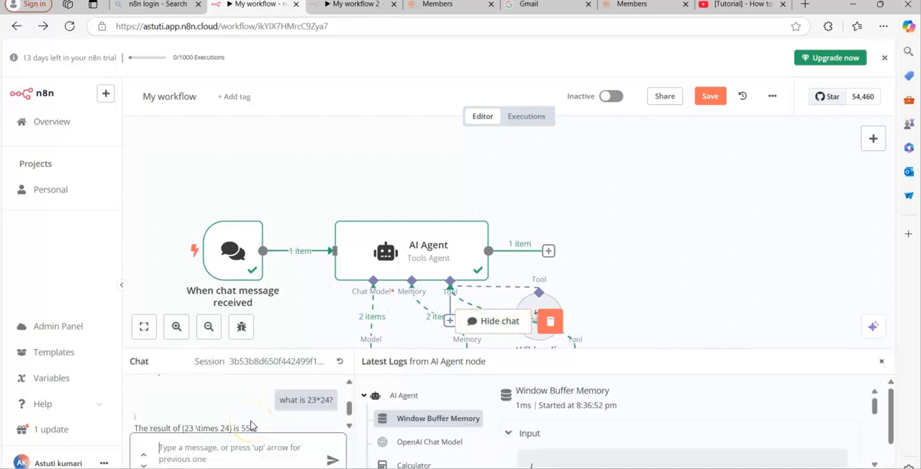
pyautogui.write('who is rh')
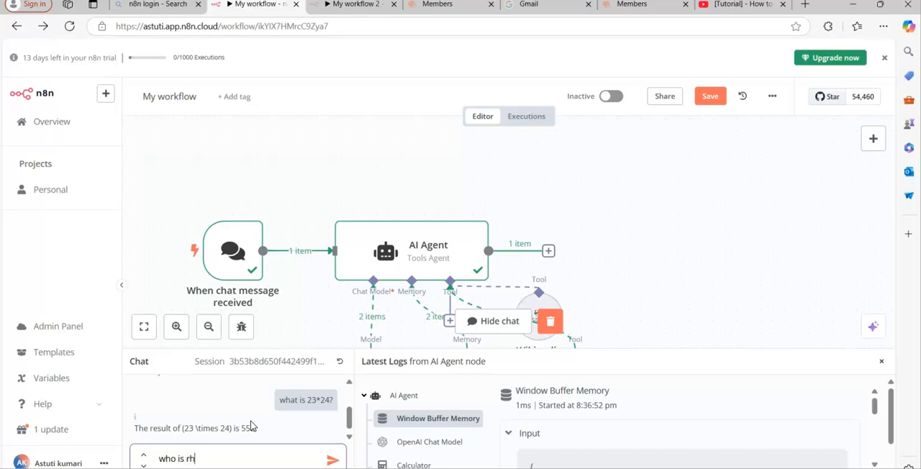
pyautogui.write('the')
pyautogui.write(' ta')
pyautogui.press('BackSpace')
pyautogui.press('BackSpace')
pyautogui.press('BackSpace')
pyautogui.press('BackSpace')
pyautogui.press('BackSpace')
pyautogui.press('BackSpace')
pyautogui.press('BackSpace')
pyautogui.press('BackSpace')
pyautogui.press('BackSpace')
pyautogui.press('BackSpace')
pyautogui.press('BackSpace')
pyautogui.write('at is tallest building in tr')
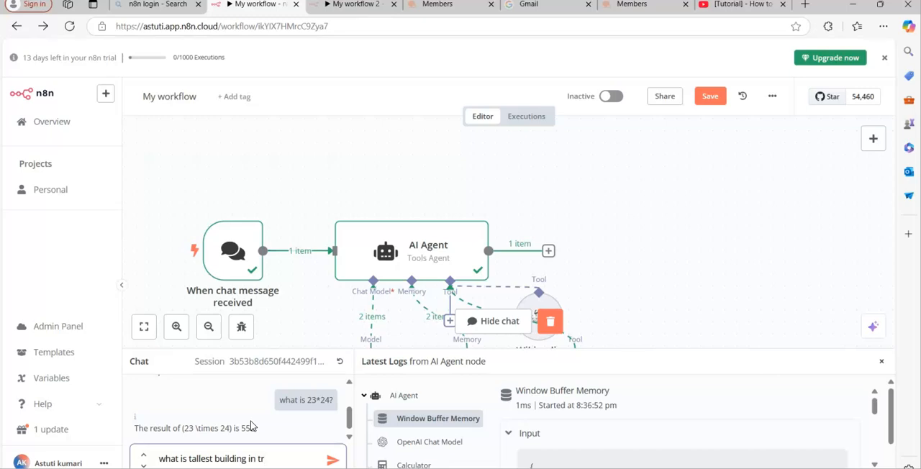
pyautogui.press('BackSpace')
pyautogui.write('he worls')
pyautogui.press('BackSpace')
pyautogui.write('d')
pyautogui.press('Return')
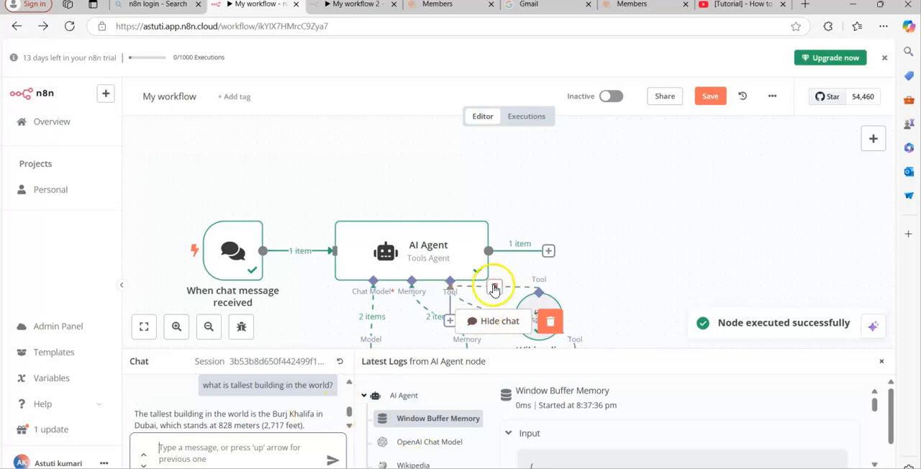
pyautogui.click(492, 322)
# Reopen the chat with the agent's latest reply and activate the message field for another message
pyautogui.click(497, 455)
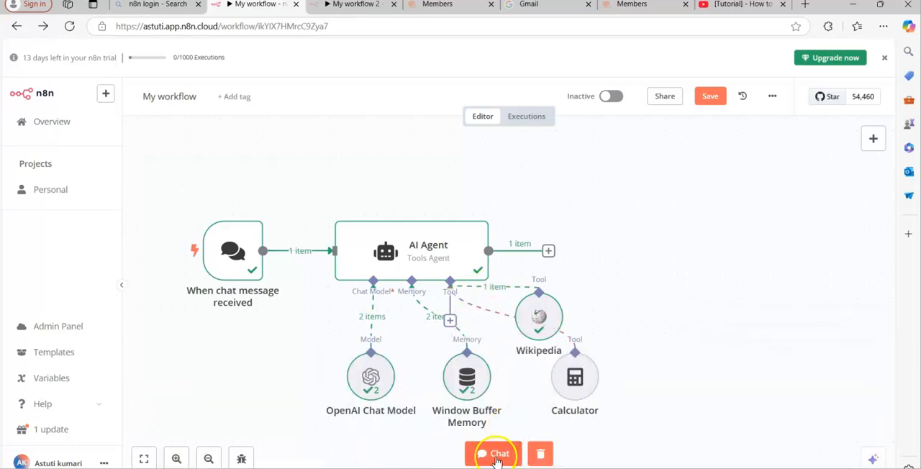
pyautogui.click(497, 455)
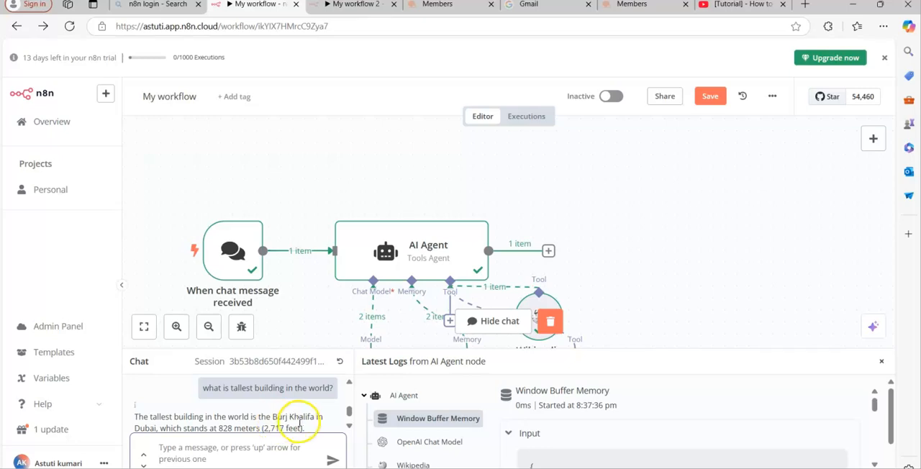
pyautogui.click(171, 438)
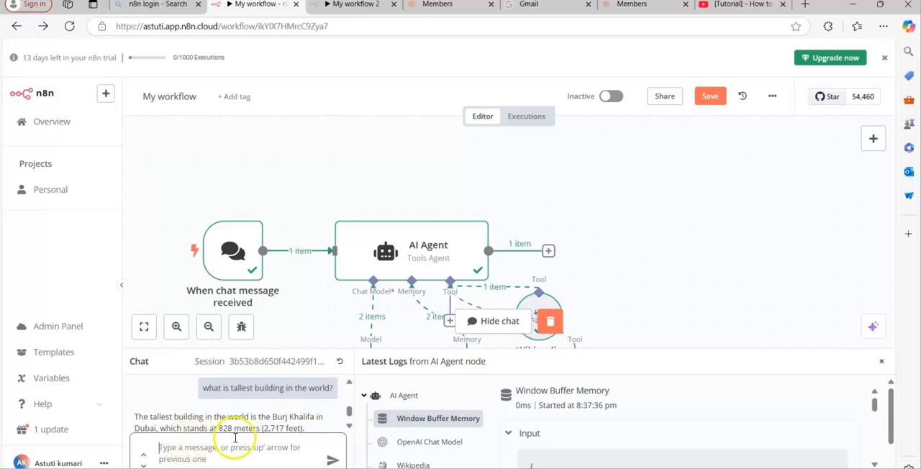